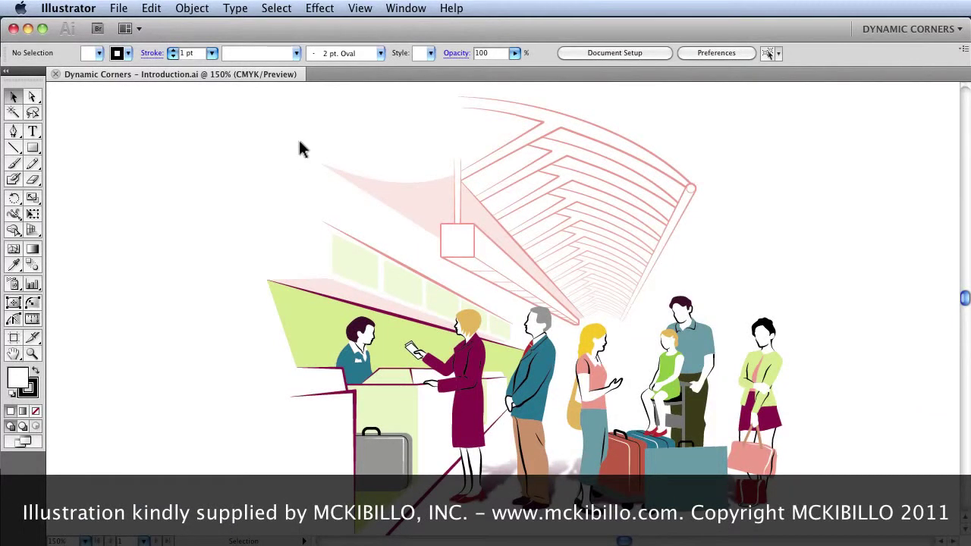
Open the VectorScribe Dynamic Corners panel from the Window menu
click(402, 11)
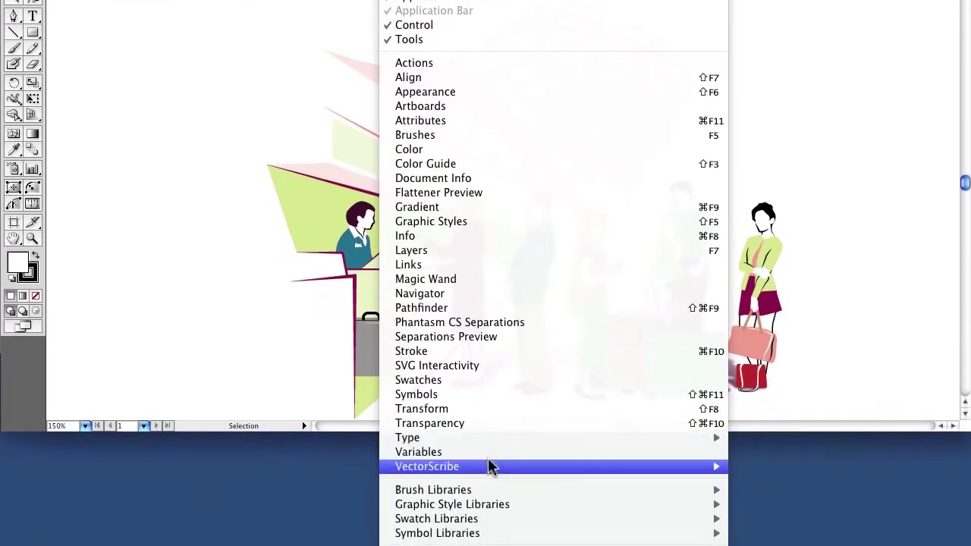
mouse_move(588, 471)
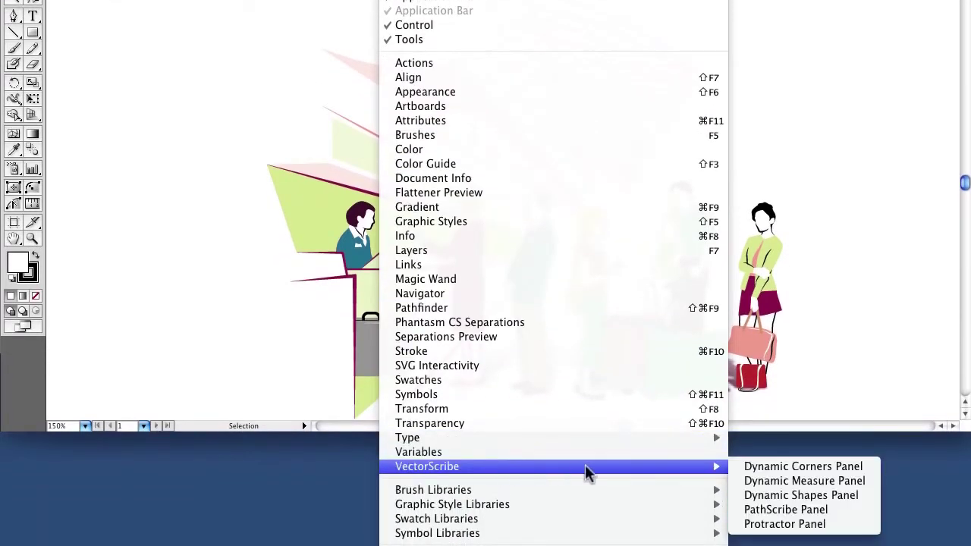
click(790, 468)
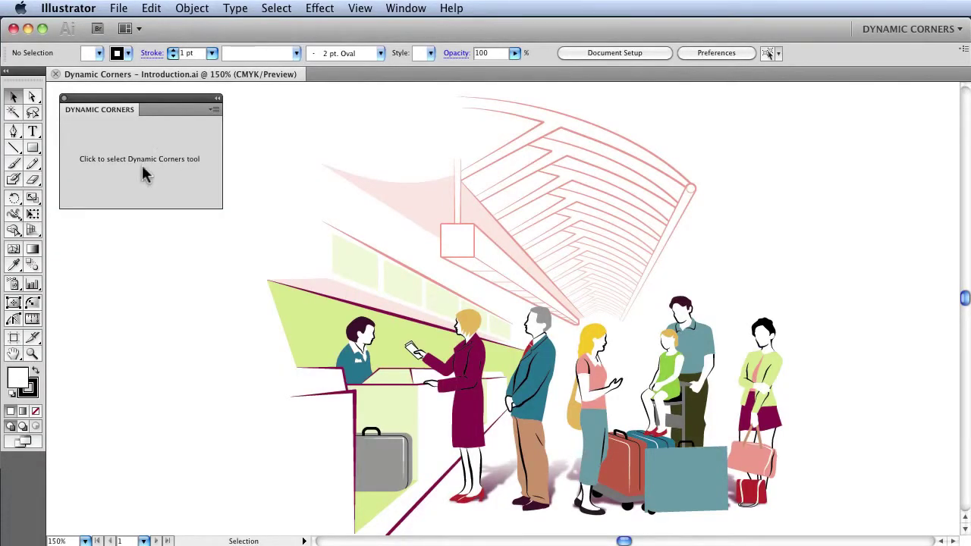
Marquee-zoom onto the grey suitcase beside the counter, then return to the Selection tool
click(32, 354)
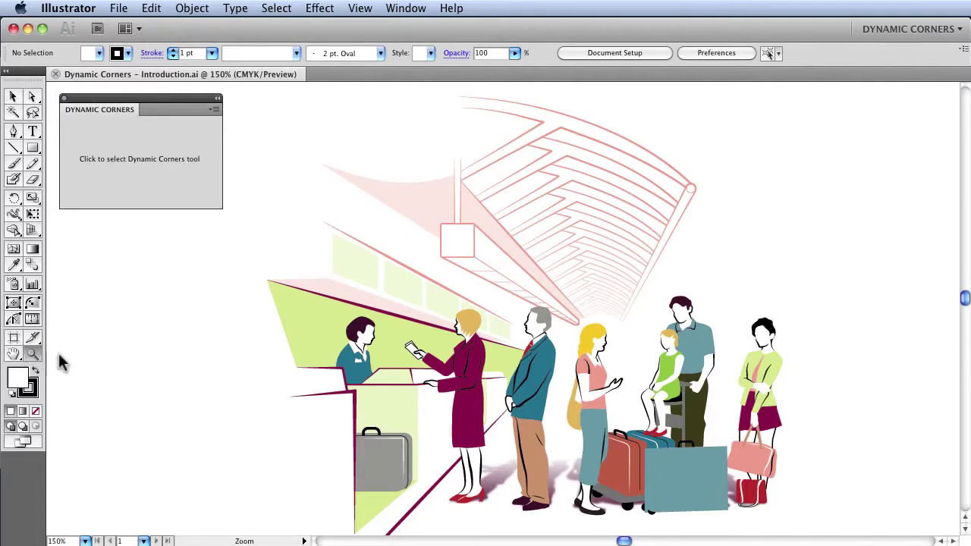
drag(323, 402, 429, 513)
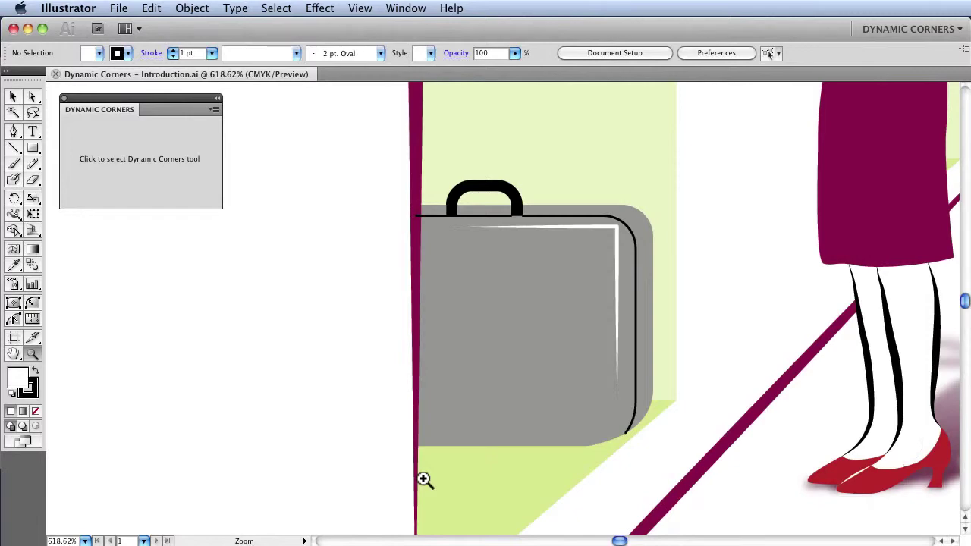
key(v)
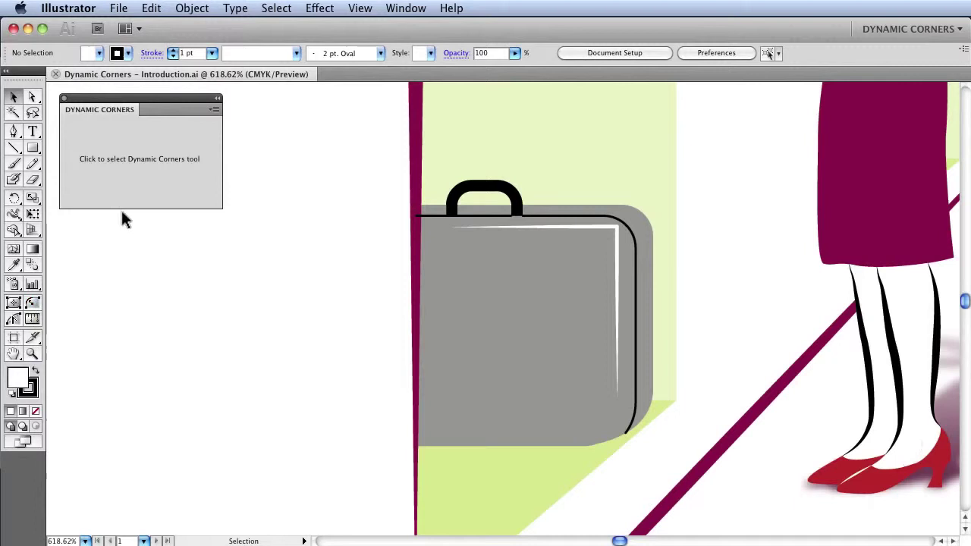
Round the top-right corner of the suitcase outline to a 2.187 mm True Radius using Dynamic Corners
click(154, 162)
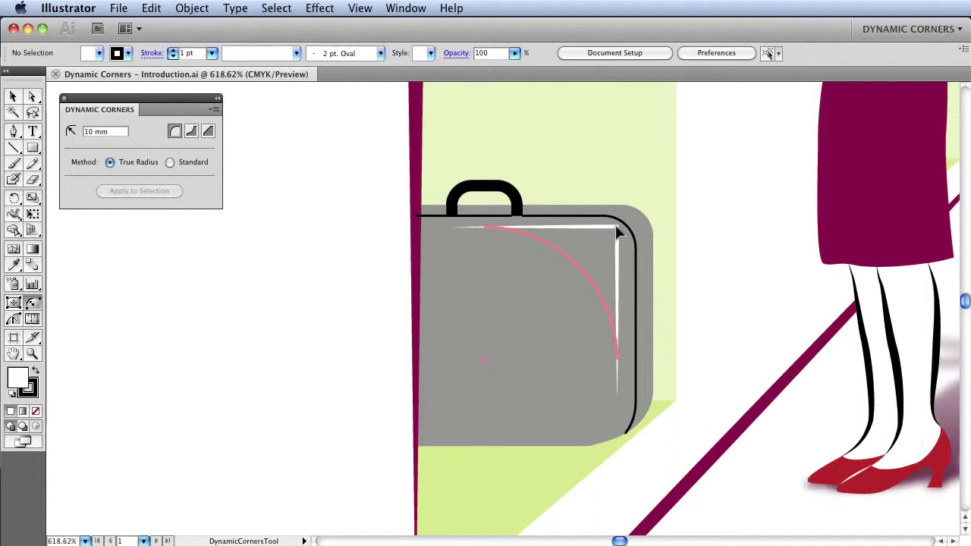
click(618, 231)
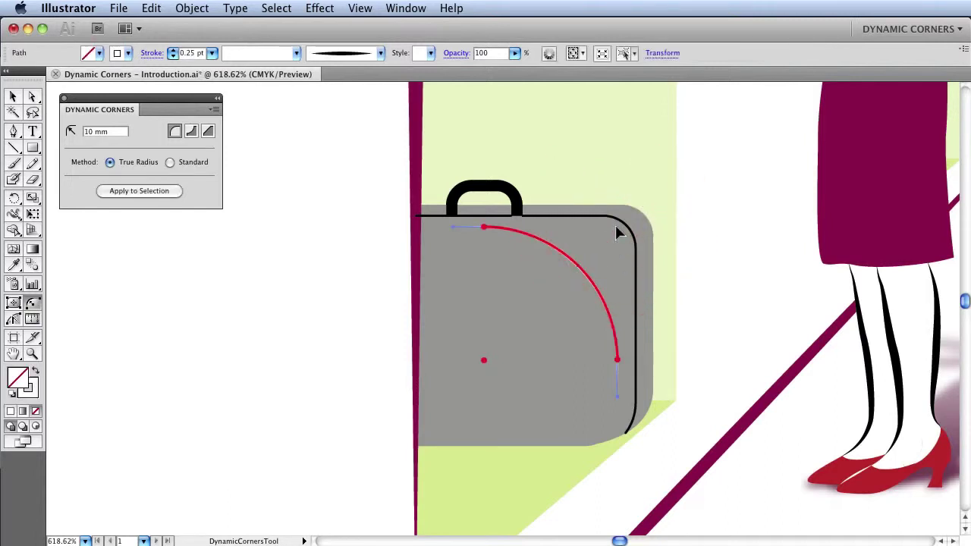
key(super+z)
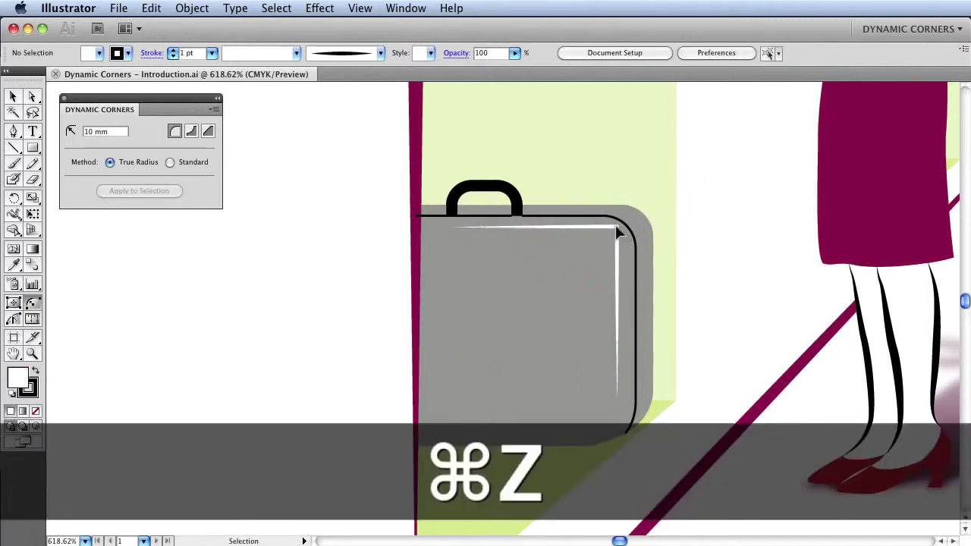
drag(618, 231, 599, 253)
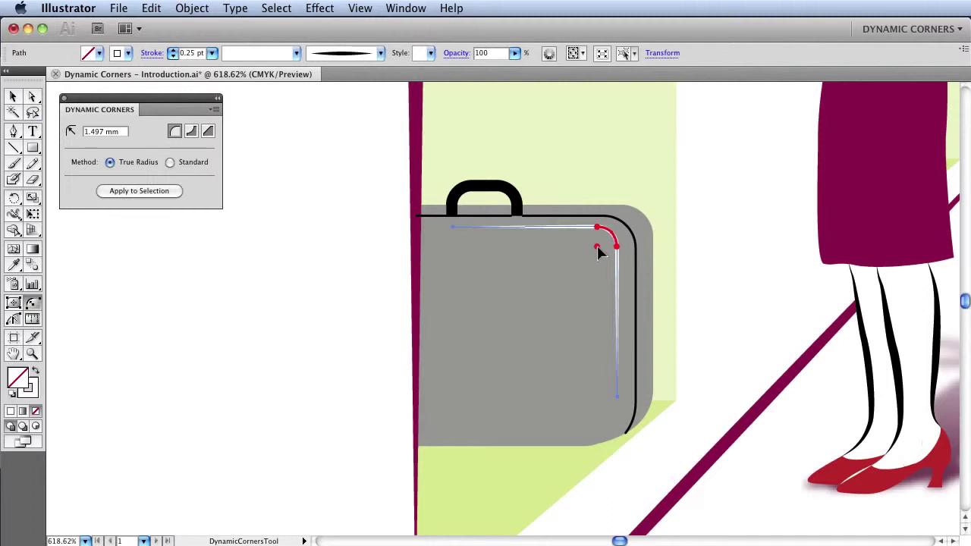
mouse_move(598, 253)
mouse_down()
mouse_move(518, 327)
mouse_move(591, 256)
mouse_up()
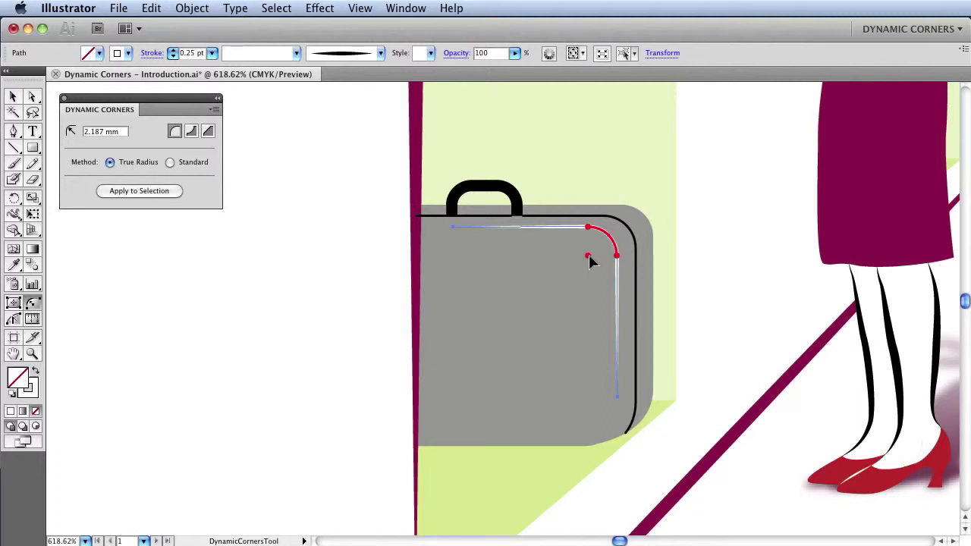
mouse_move(591, 261)
mouse_down()
mouse_move(624, 263)
mouse_move(666, 207)
mouse_move(594, 176)
mouse_move(546, 245)
mouse_move(570, 316)
mouse_move(630, 284)
mouse_move(594, 260)
mouse_up()
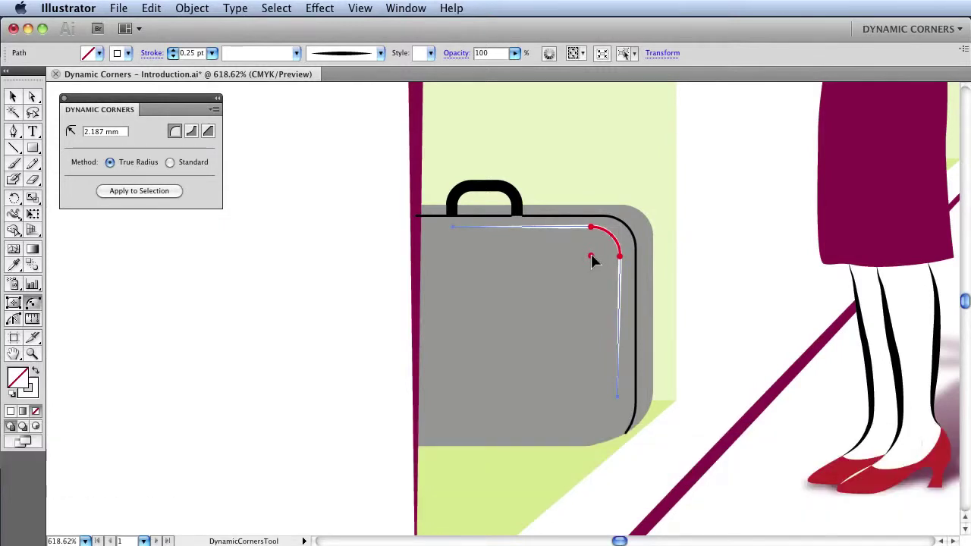
Zoom out, pan right, zoom onto the passengers' luggage, and select the large teal suitcase
key(super+minus)
key(super+minus)
key(super+minus)
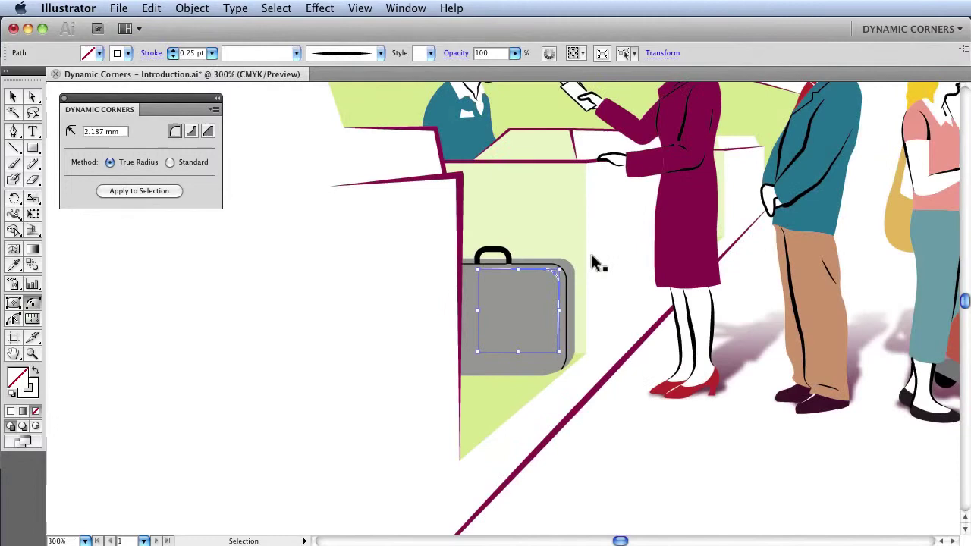
drag(909, 186, 524, 270)
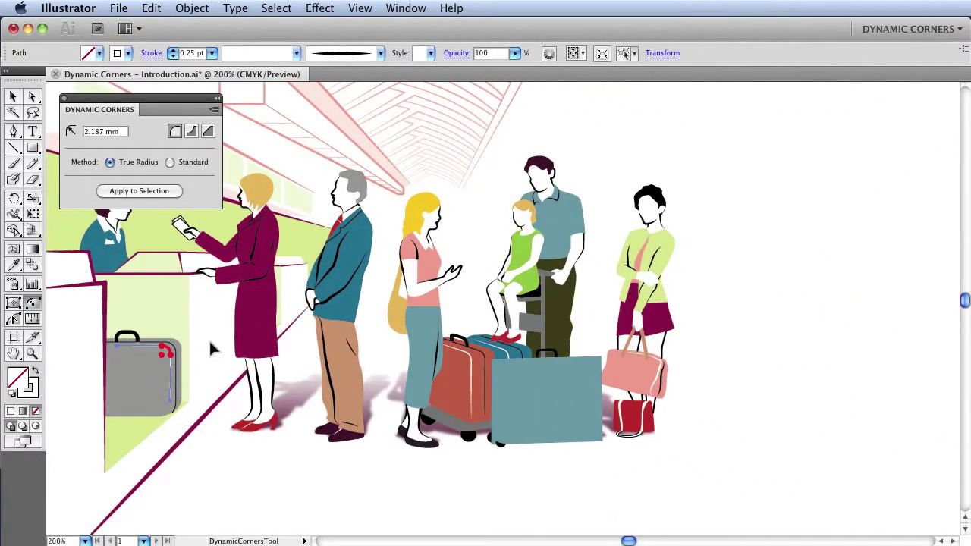
click(33, 355)
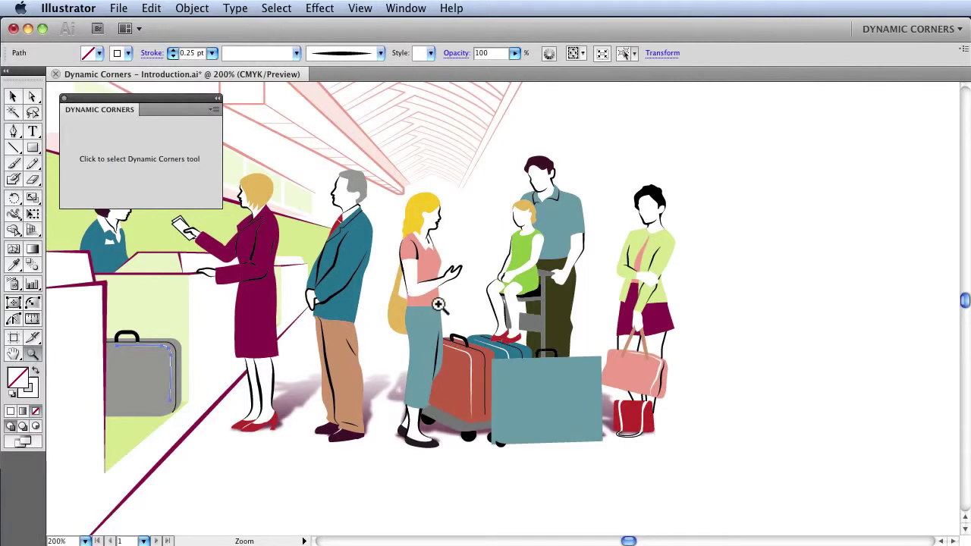
drag(440, 305, 658, 480)
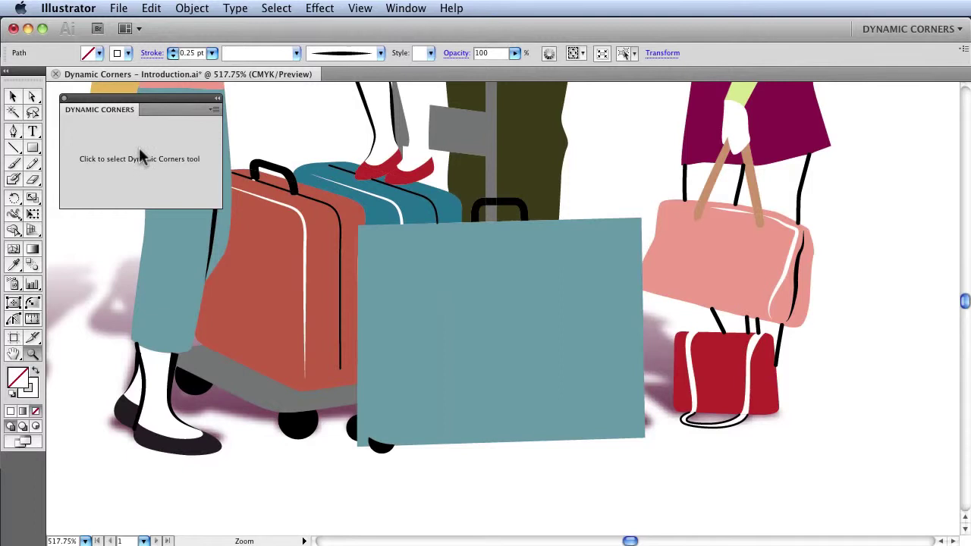
click(13, 97)
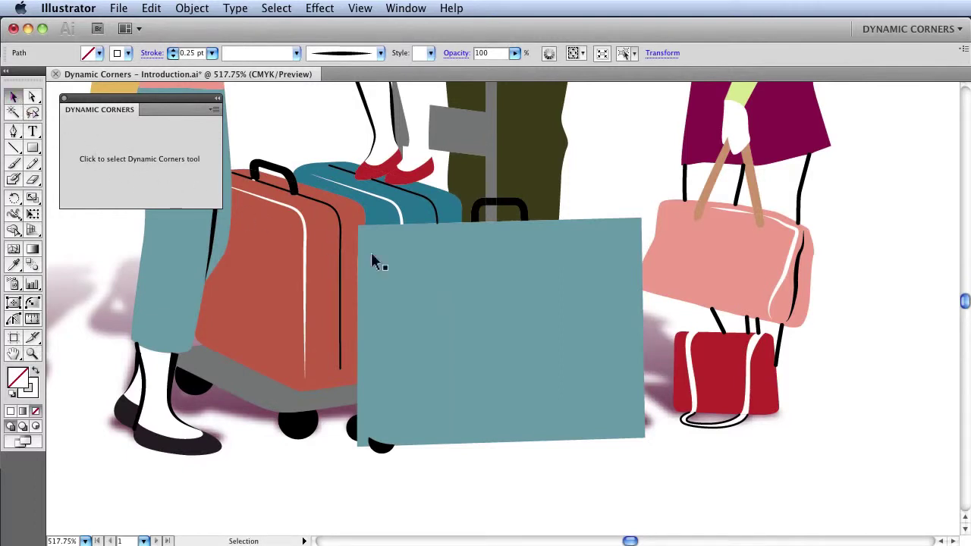
click(523, 305)
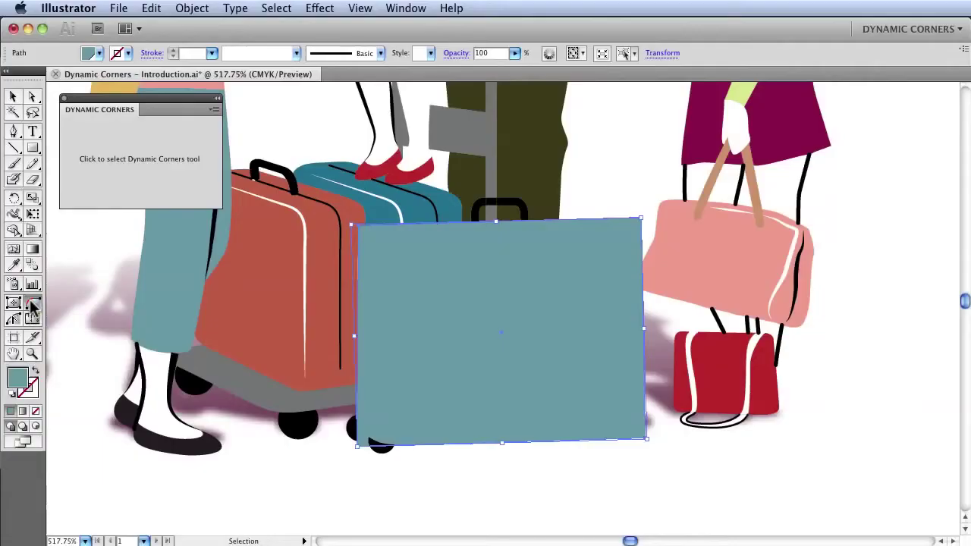
Apply Dynamic Corners to all four teal suitcase corners and enlarge the radius to 2.382 mm
click(32, 305)
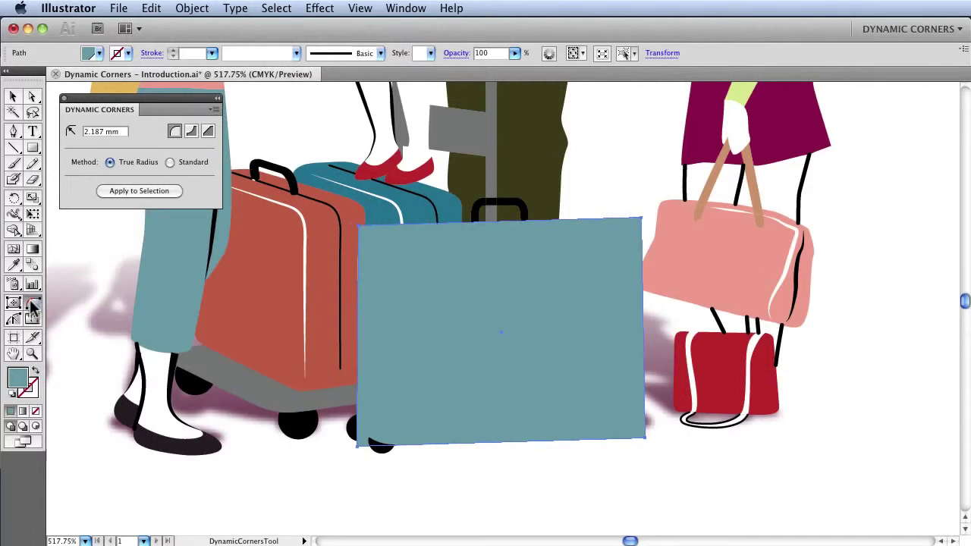
click(129, 192)
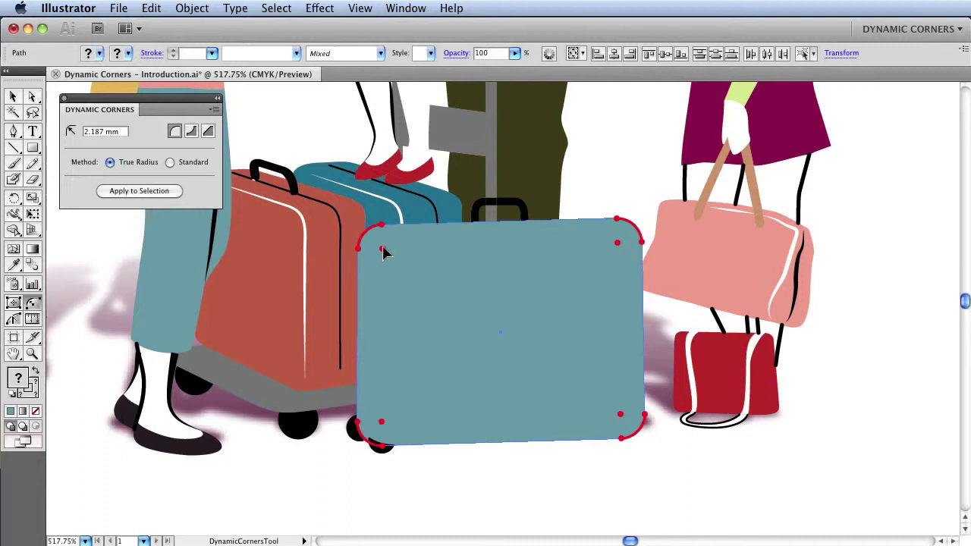
mouse_move(383, 251)
mouse_down()
mouse_move(398, 263)
mouse_move(385, 256)
mouse_up()
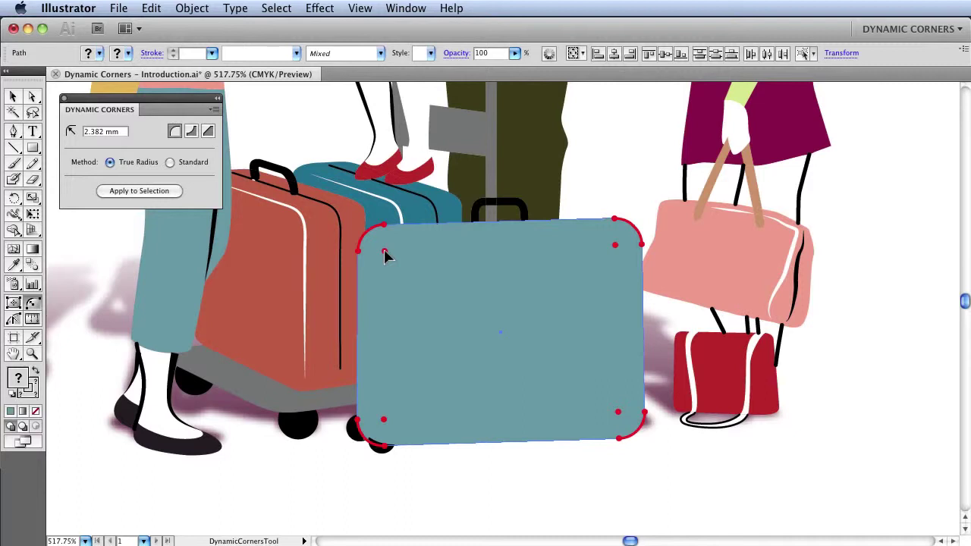
key(v)
key(super+minus)
key(super+minus)
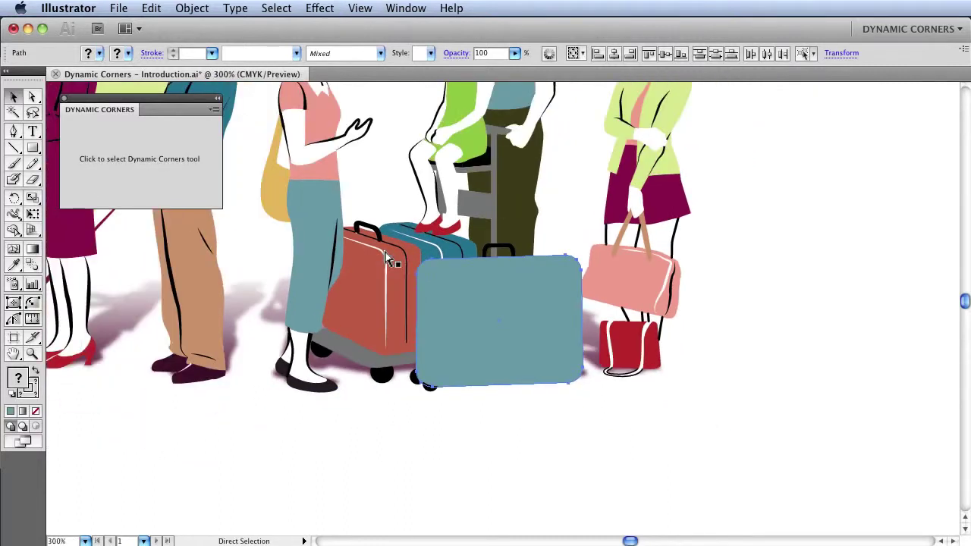
Select the curved roof path group and round its pointed chevron corners with an Option-drag marquee
scroll(542, 381, down, 3)
scroll(552, 404, up, 5)
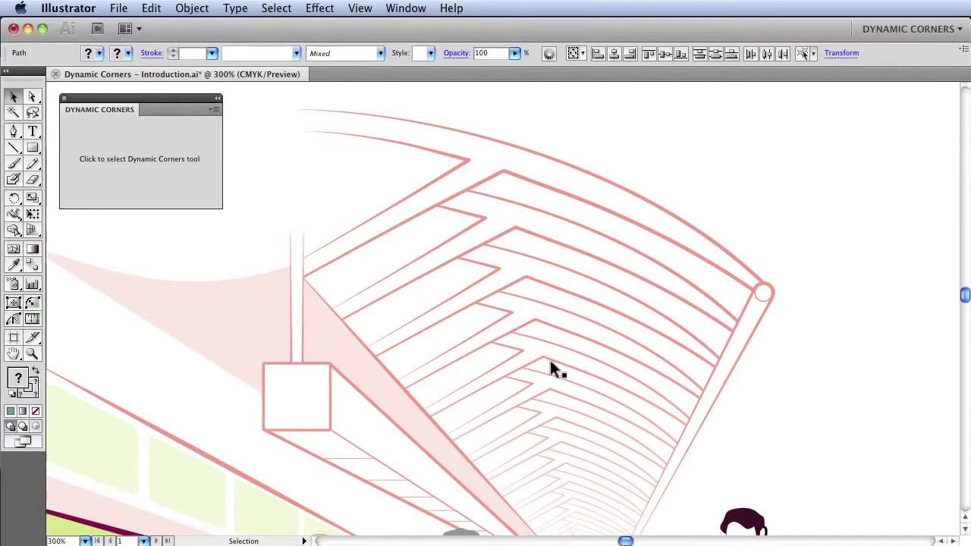
click(524, 182)
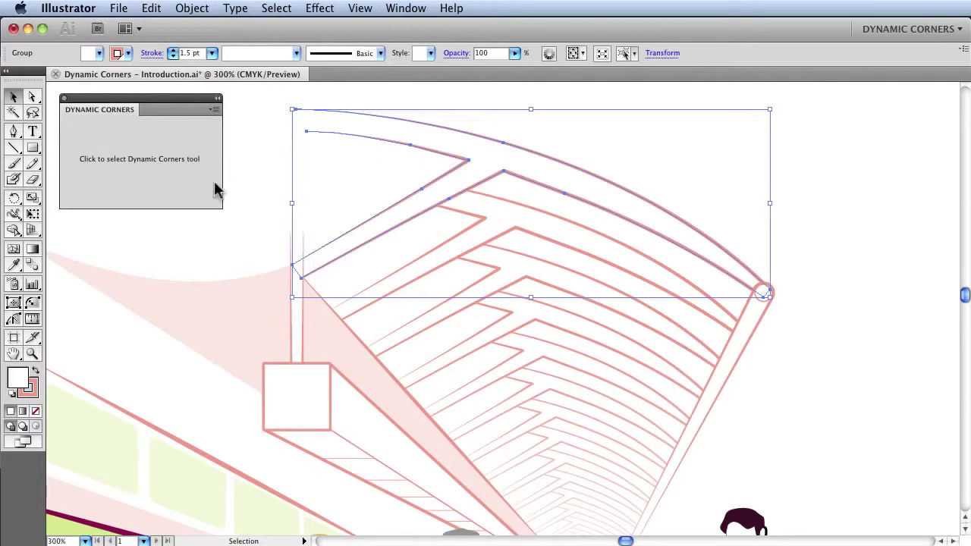
click(196, 190)
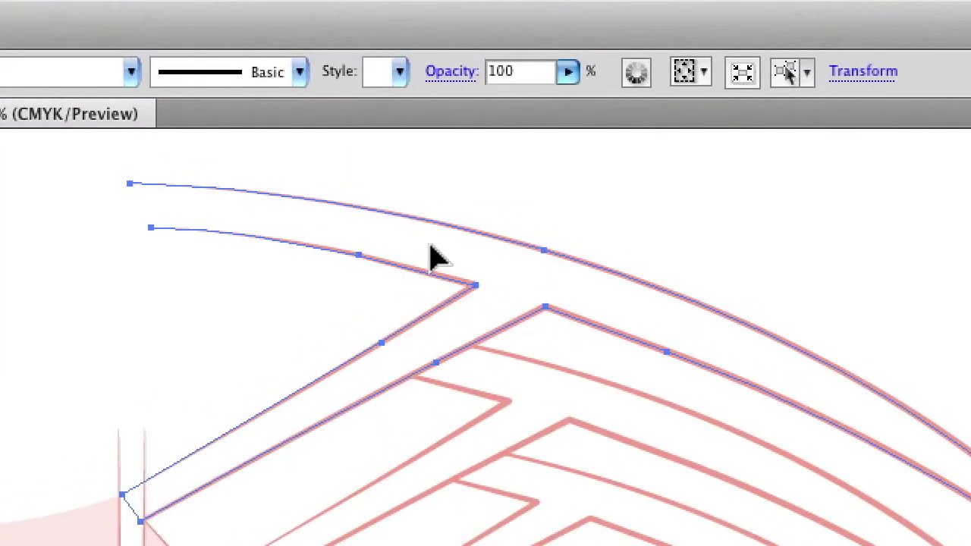
key(alt)
drag(430, 246, 579, 334)
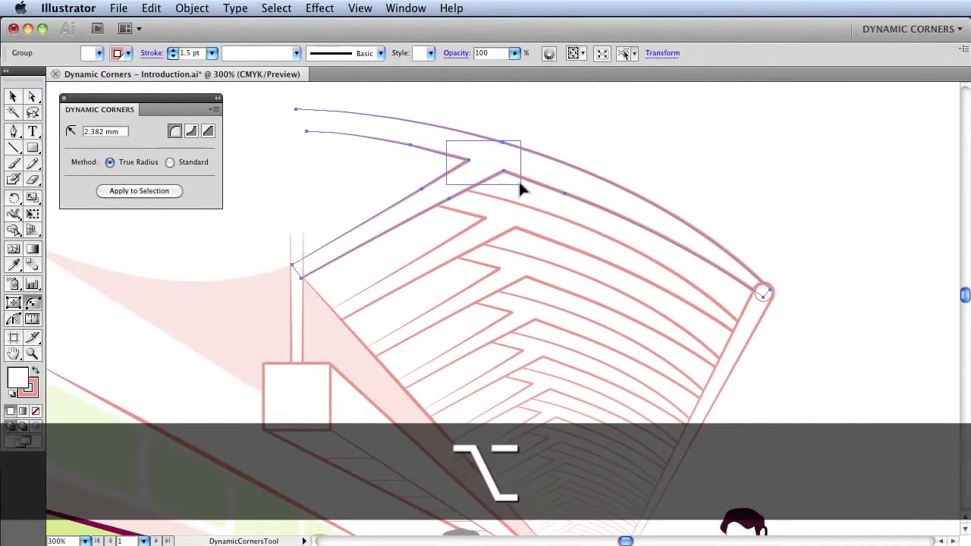
drag(520, 185, 521, 187)
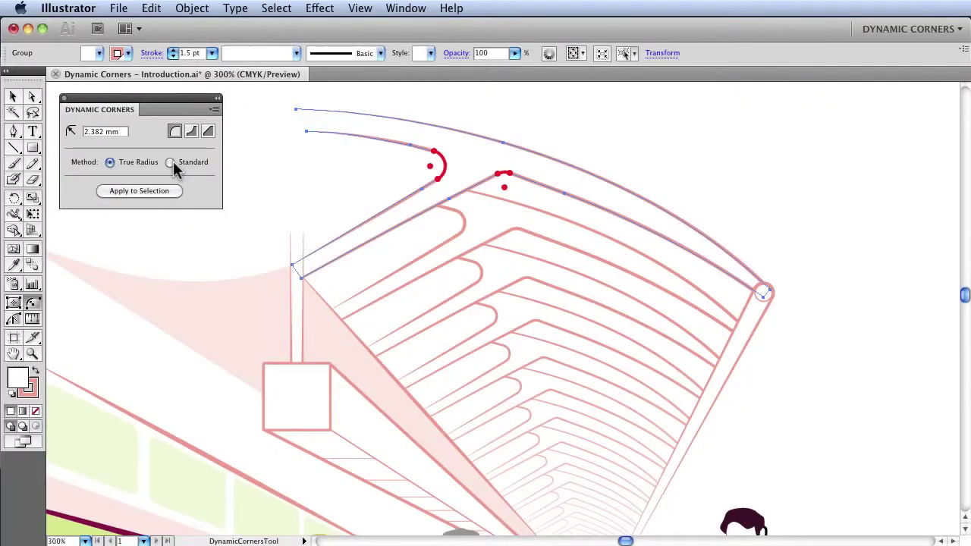
Widen the roof corner rounding using the Standard method, then revert the method to True Radius
click(170, 162)
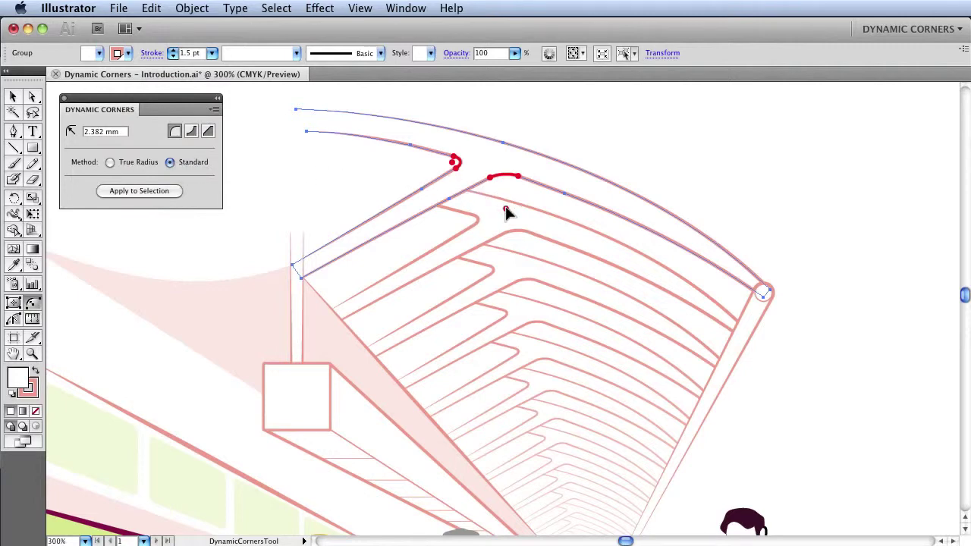
drag(506, 208, 499, 291)
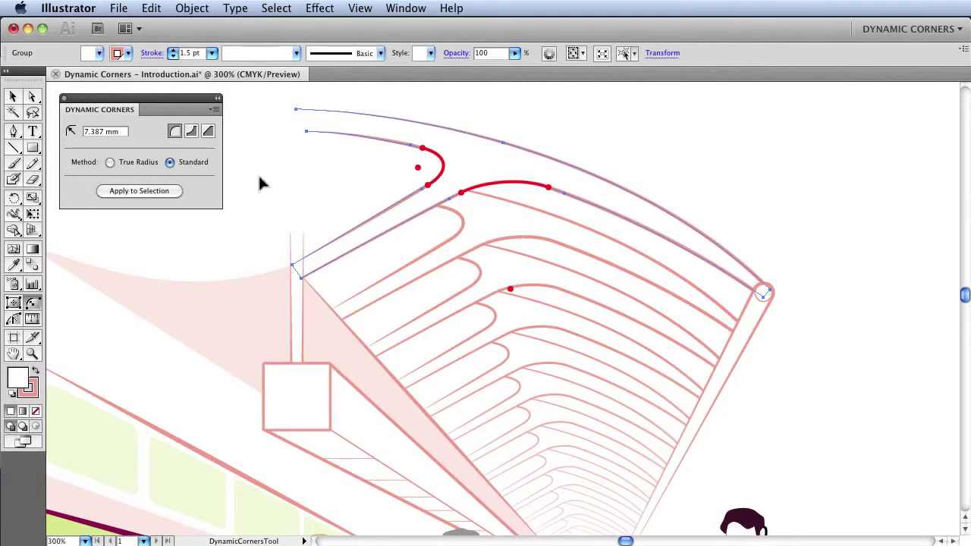
click(111, 161)
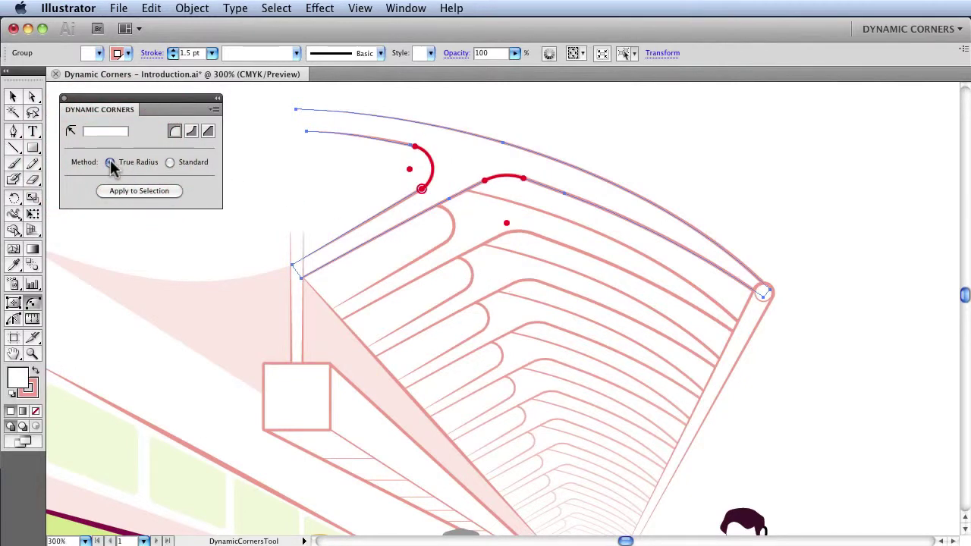